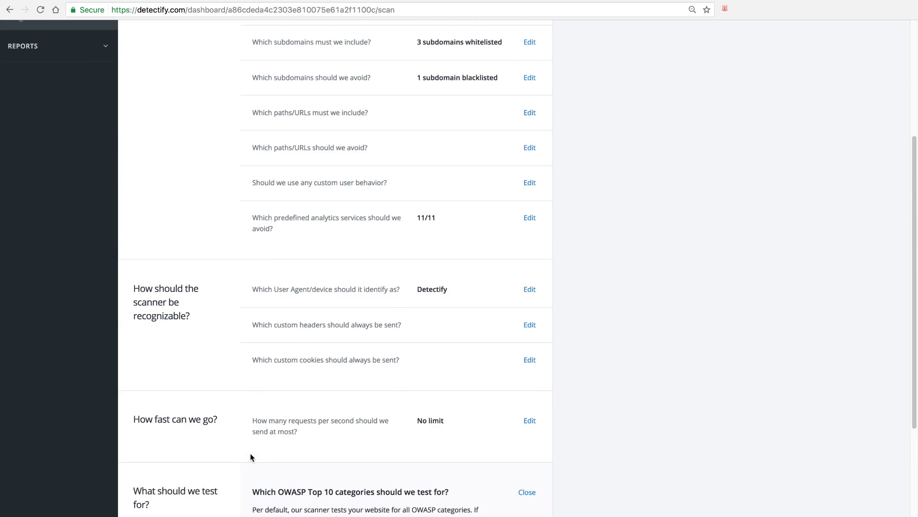
scroll(250, 452, up, 5)
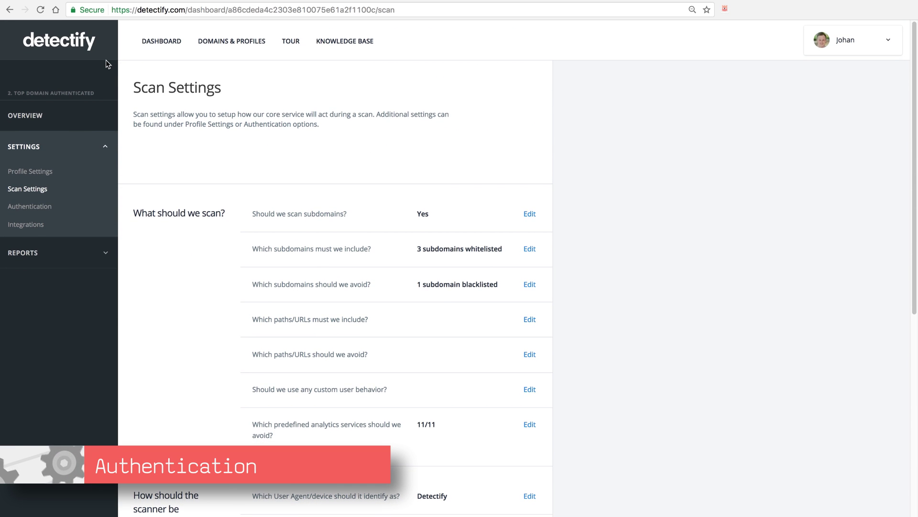
Step: Open the Authentication settings page from the Settings section of the sidebar
click(29, 207)
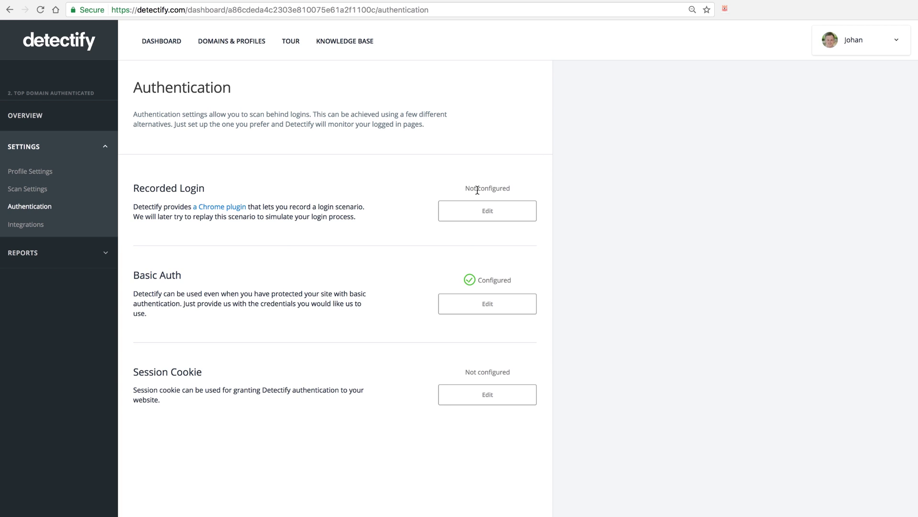
click(481, 208)
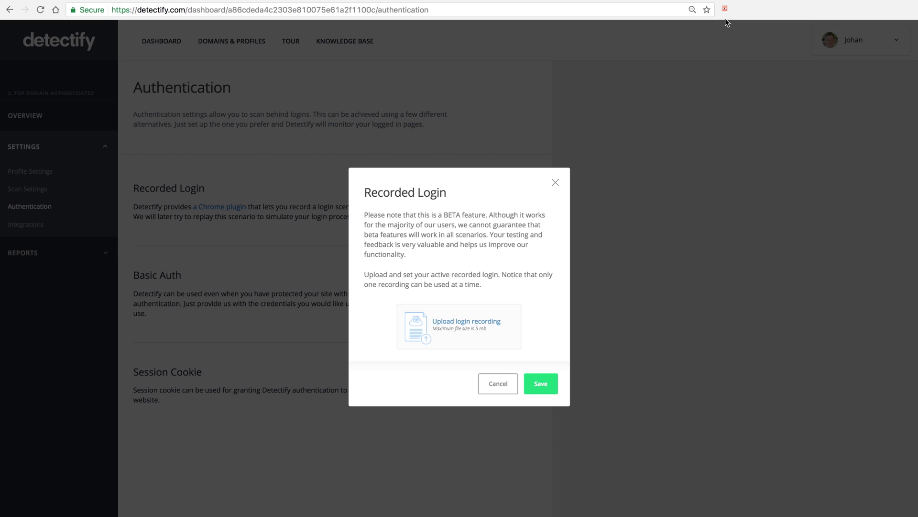
click(725, 10)
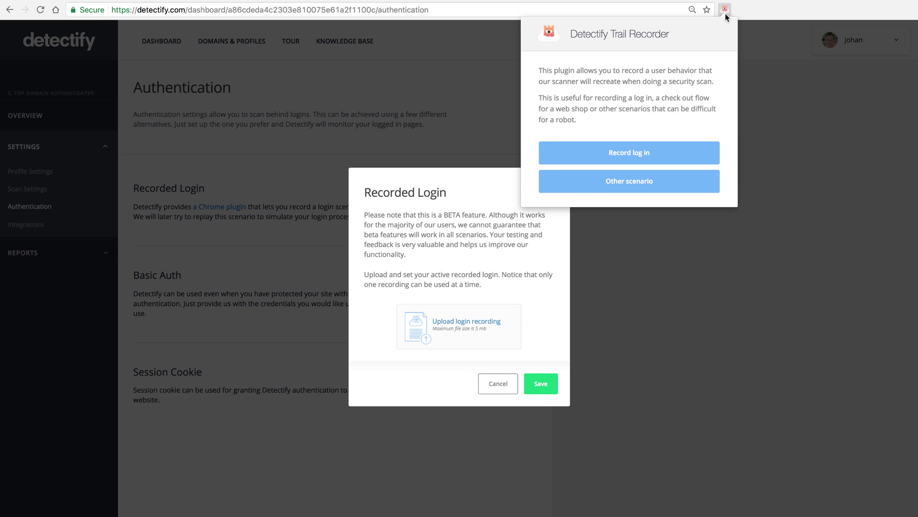
click(724, 12)
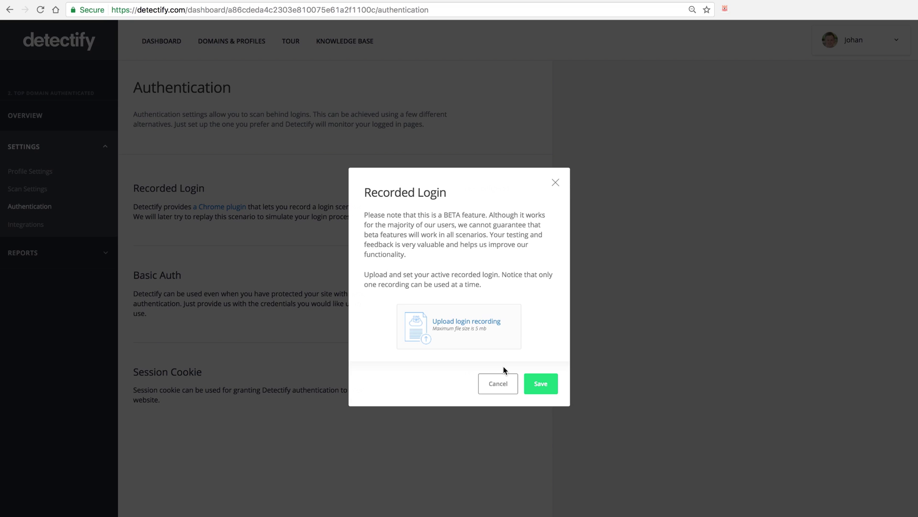
click(498, 383)
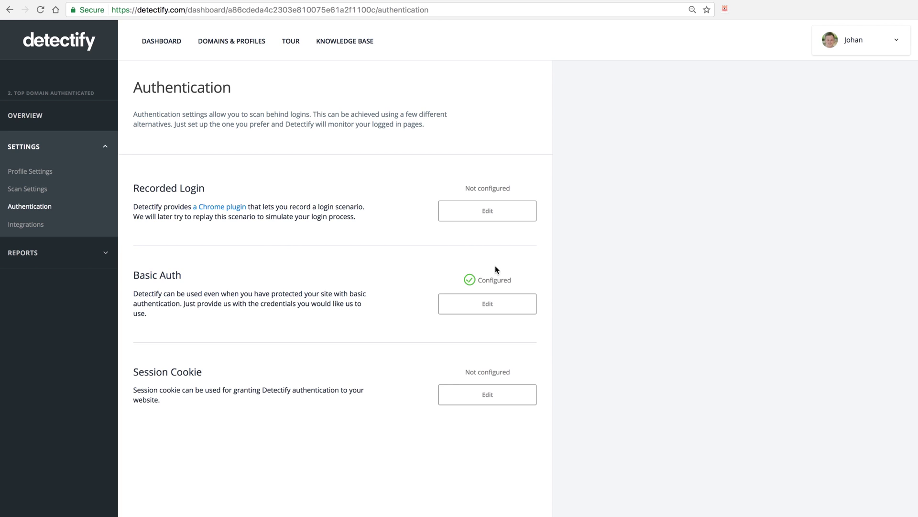
click(479, 305)
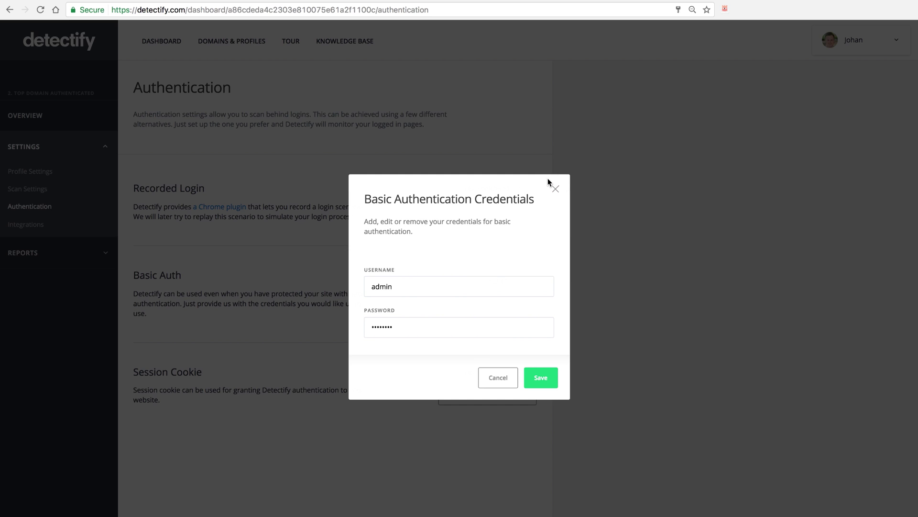
click(557, 190)
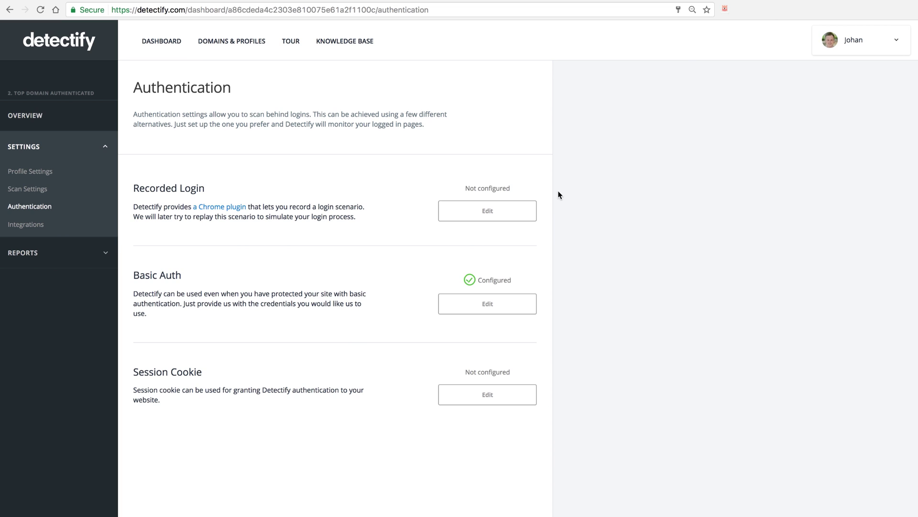
Step: Open the Session Cookie edit dialog with cookie name, value and flag fields
click(485, 394)
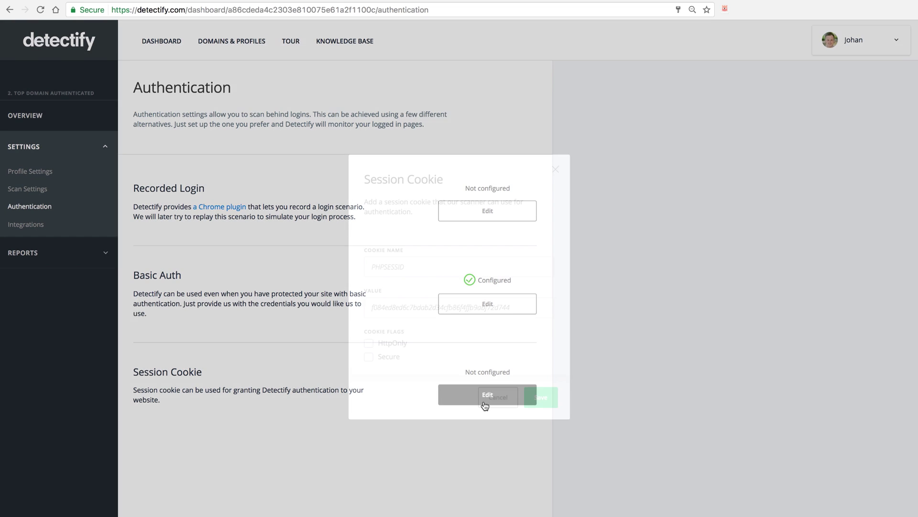